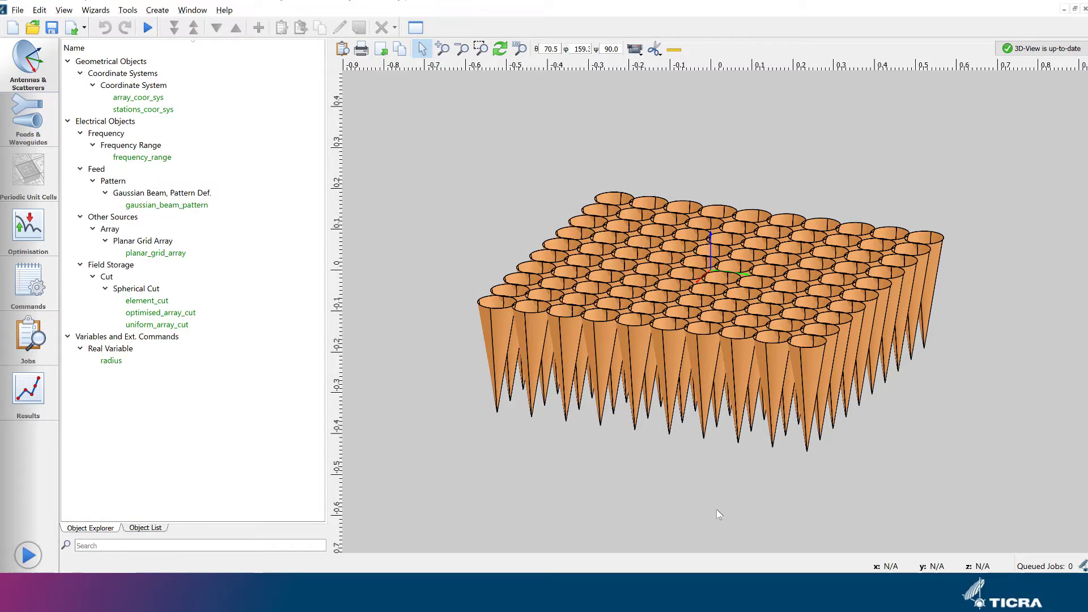
Review the optimisation manager's variables and goal, the taper settings of gaussian_beam_pattern, and the results
{"action": "left_click", "coordinate": [12, 237]}
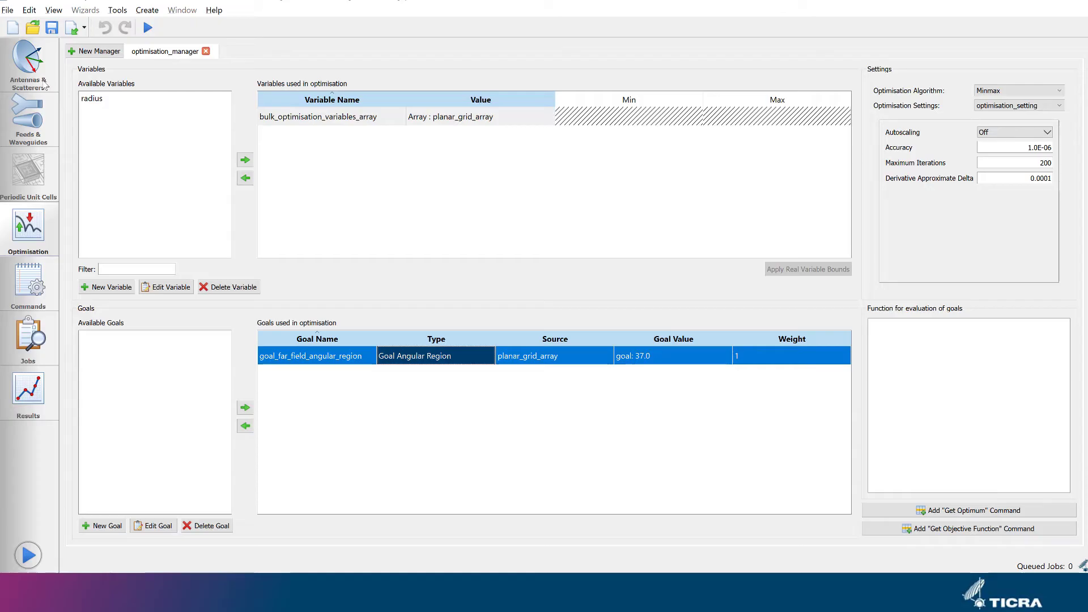
{"action": "left_click", "coordinate": [27, 66]}
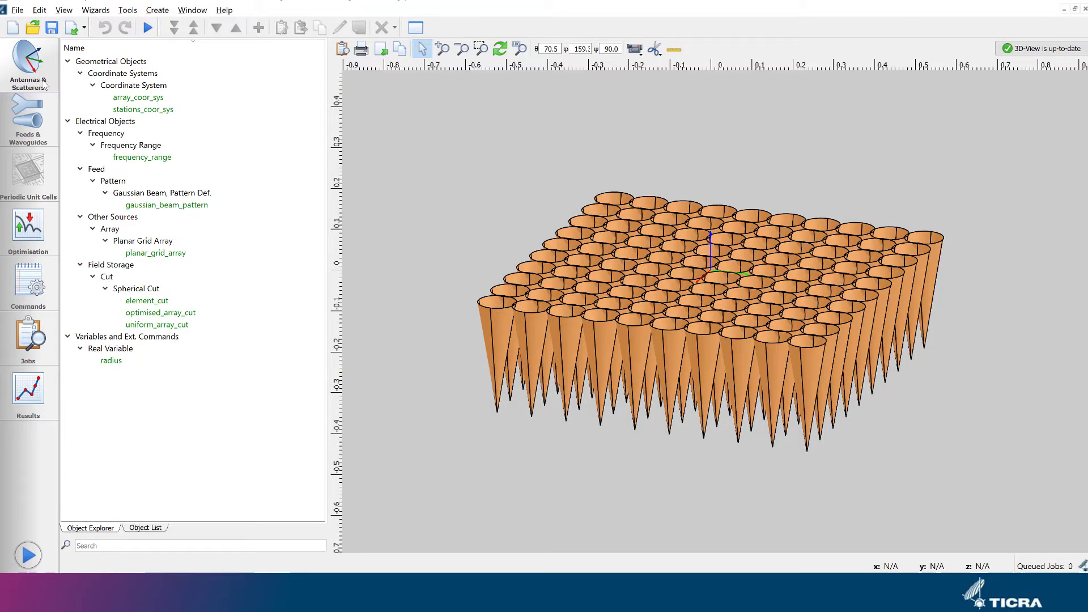
{"action": "double_click", "coordinate": [163, 205]}
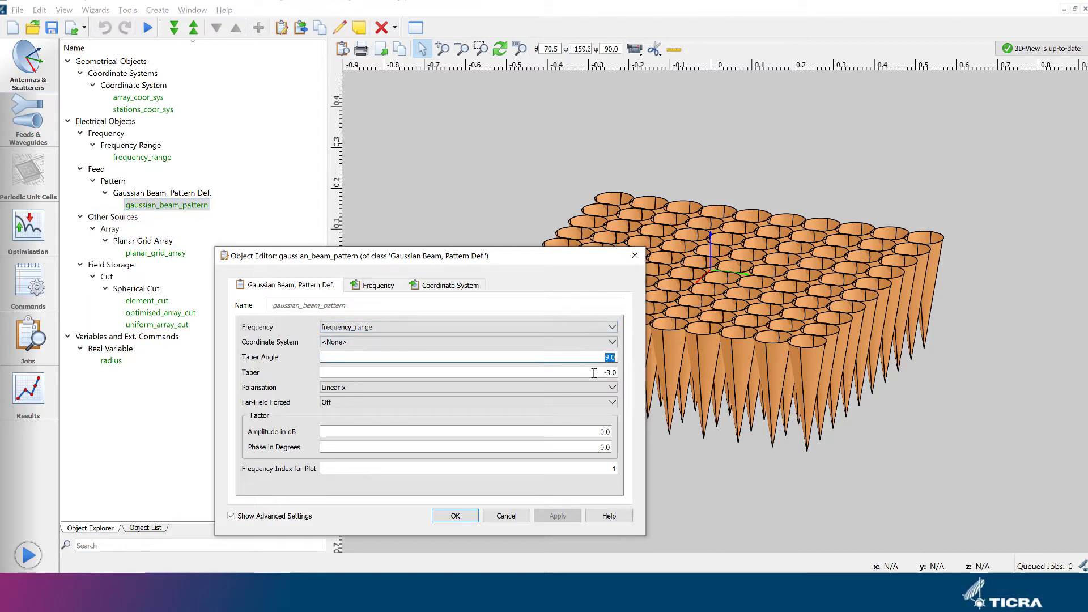
{"action": "key", "text": "Tab"}
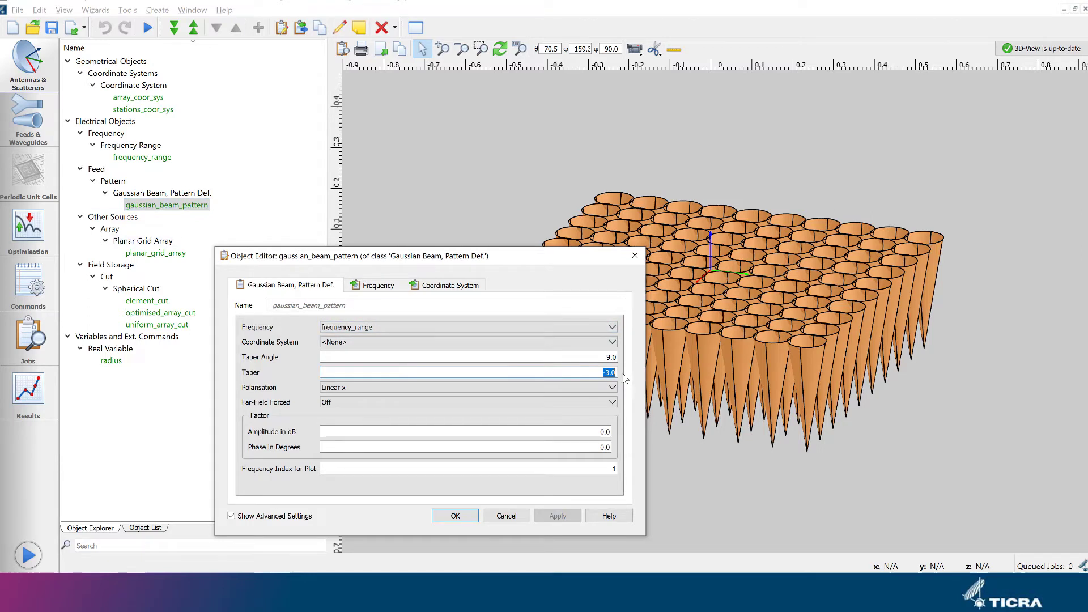
{"action": "left_click", "coordinate": [470, 518]}
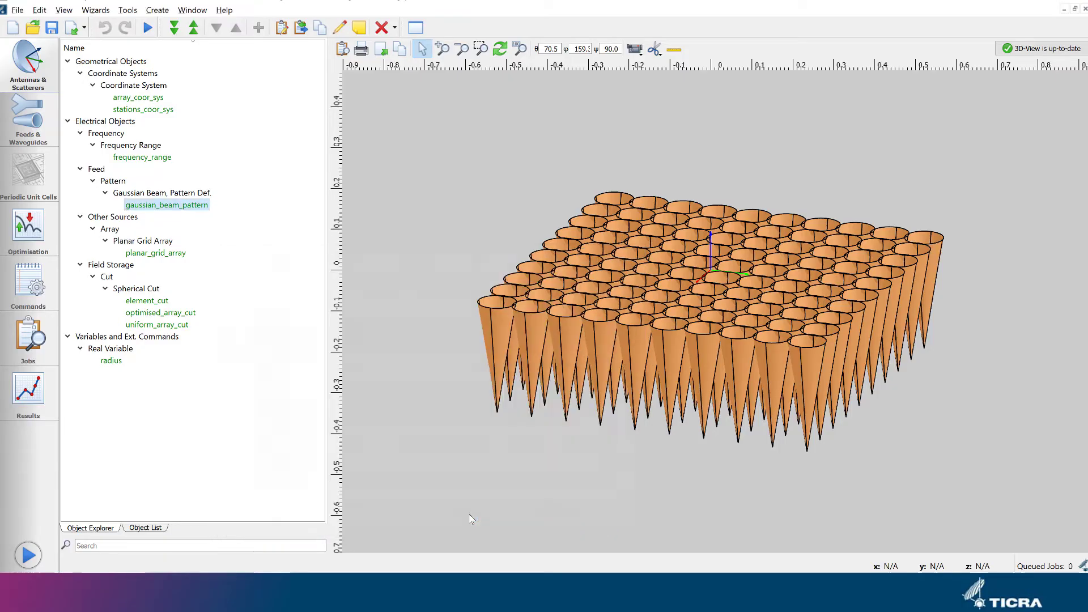
{"action": "left_click", "coordinate": [18, 400]}
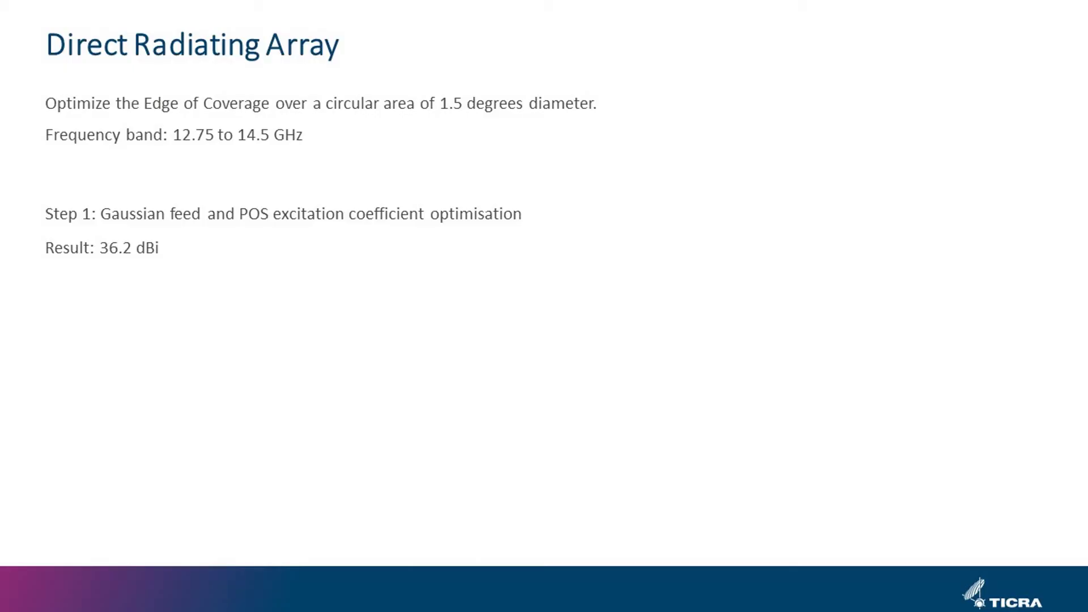
{"action": "key", "text": "Right"}
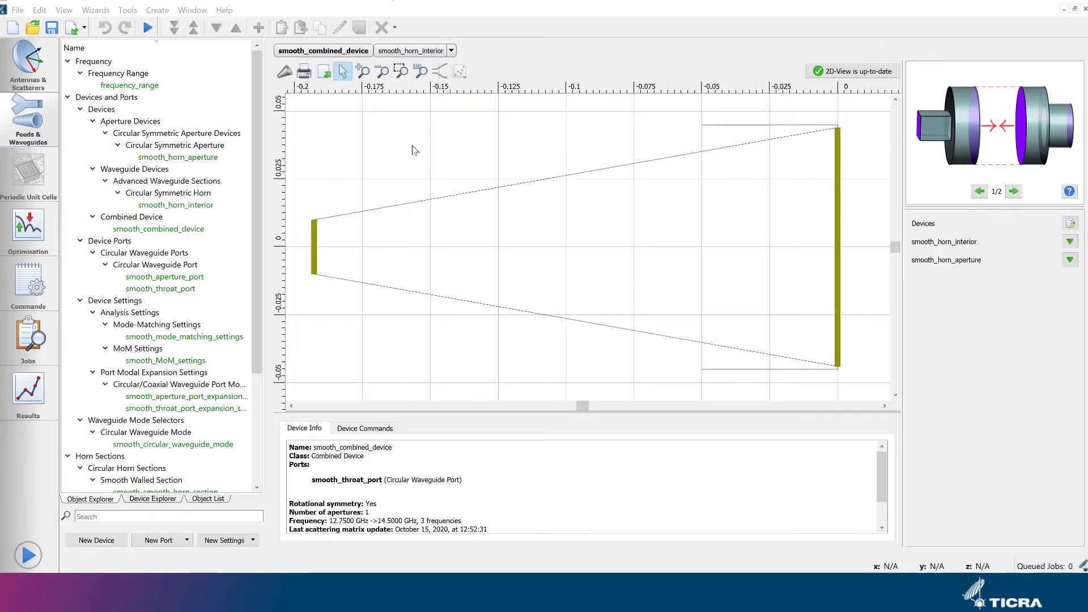
Inspect smooth_combined_device in 3D, the planar array built from smooth horns, and the array results
{"action": "left_click", "coordinate": [284, 73]}
{"action": "left_click_drag", "start_coordinate": [365, 128], "coordinate": [395, 151]}
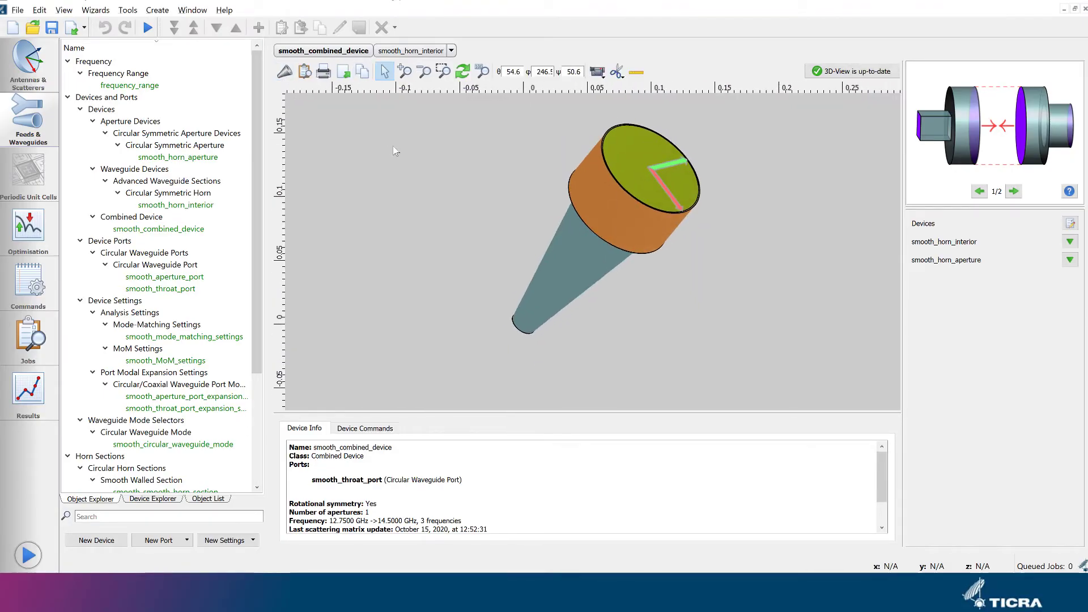
{"action": "left_click", "coordinate": [30, 73]}
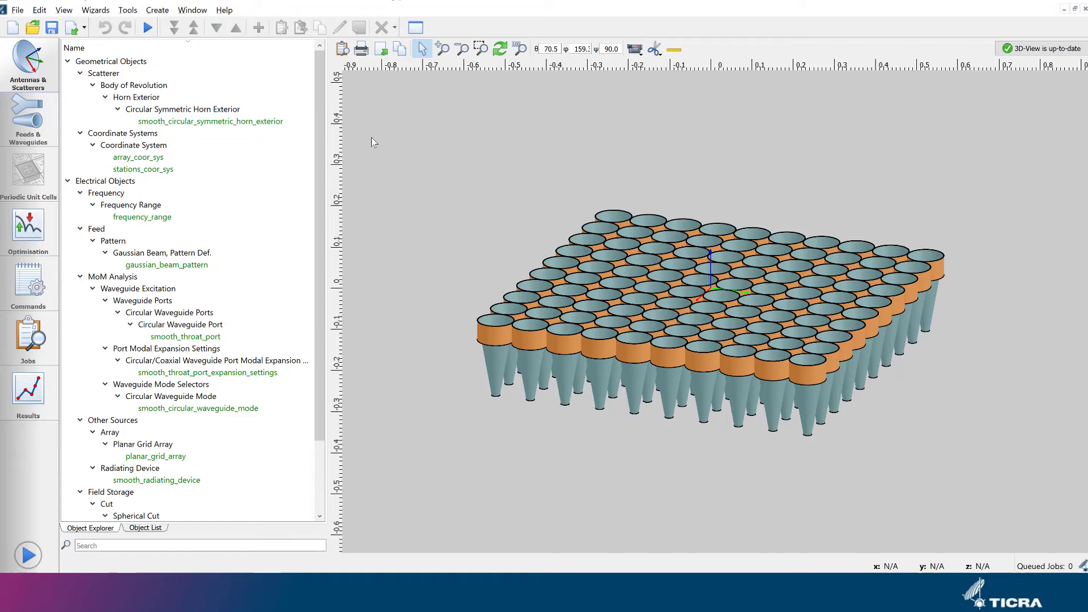
{"action": "left_click", "coordinate": [28, 391]}
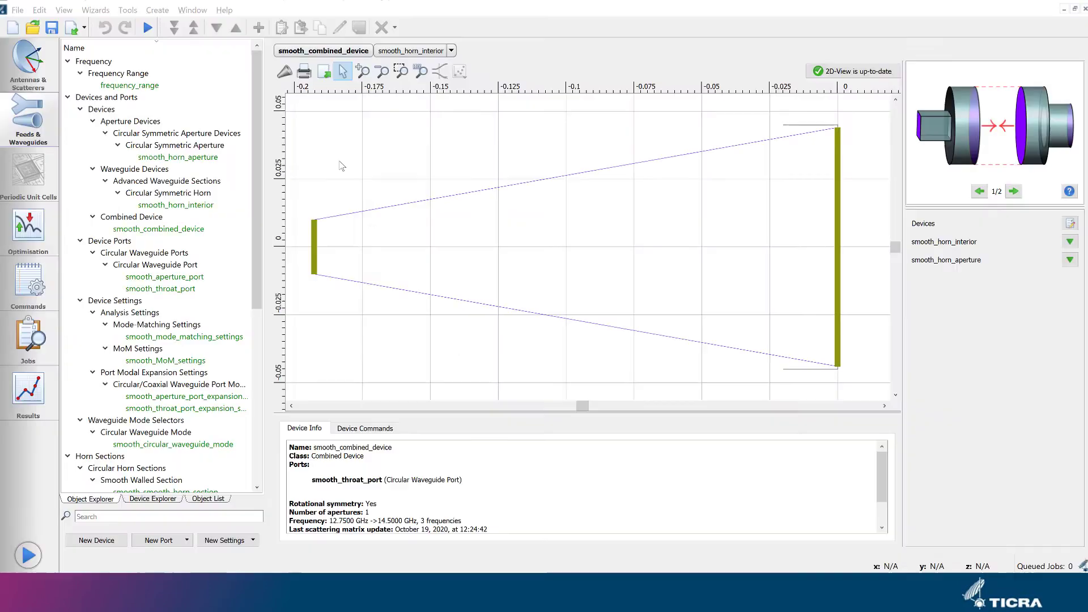
Examine the node table of the spline_profile used by the horn section of smooth_horn_interior
{"action": "left_click", "coordinate": [435, 199]}
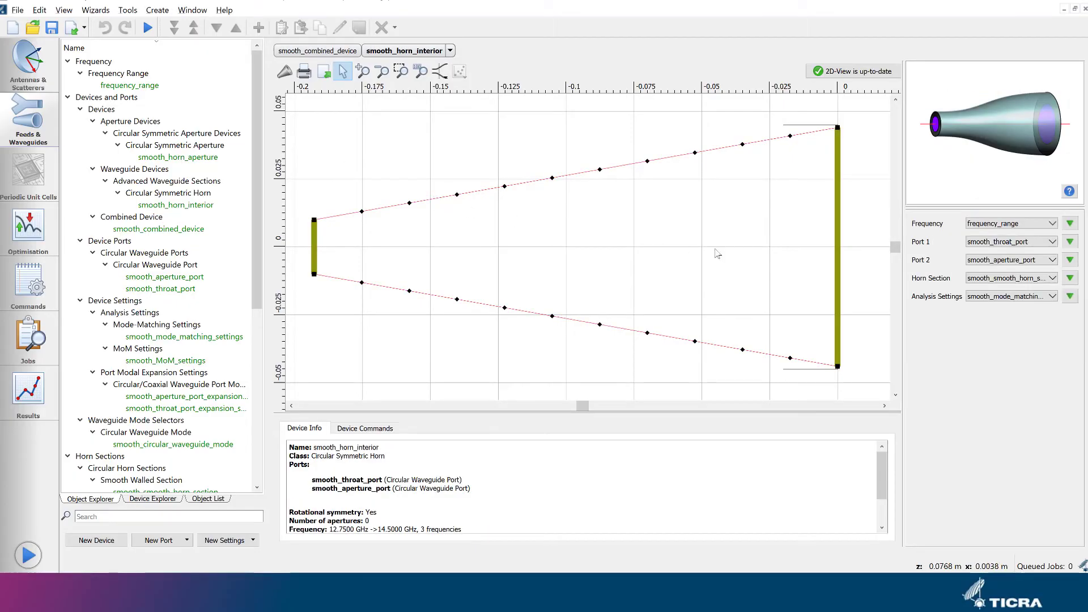
{"action": "left_click", "coordinate": [1070, 277]}
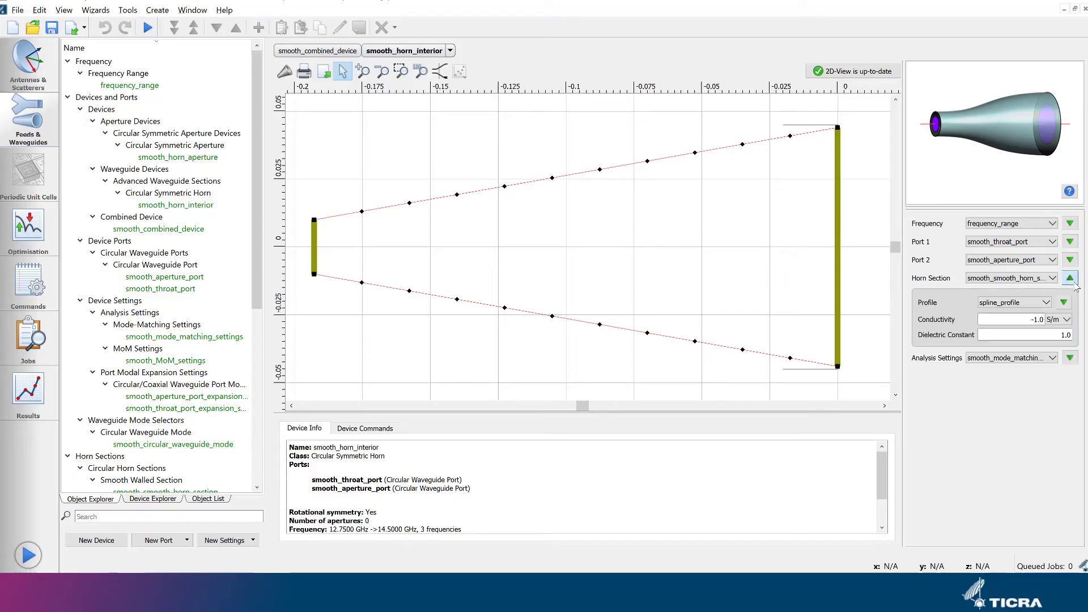
{"action": "left_click", "coordinate": [1069, 304]}
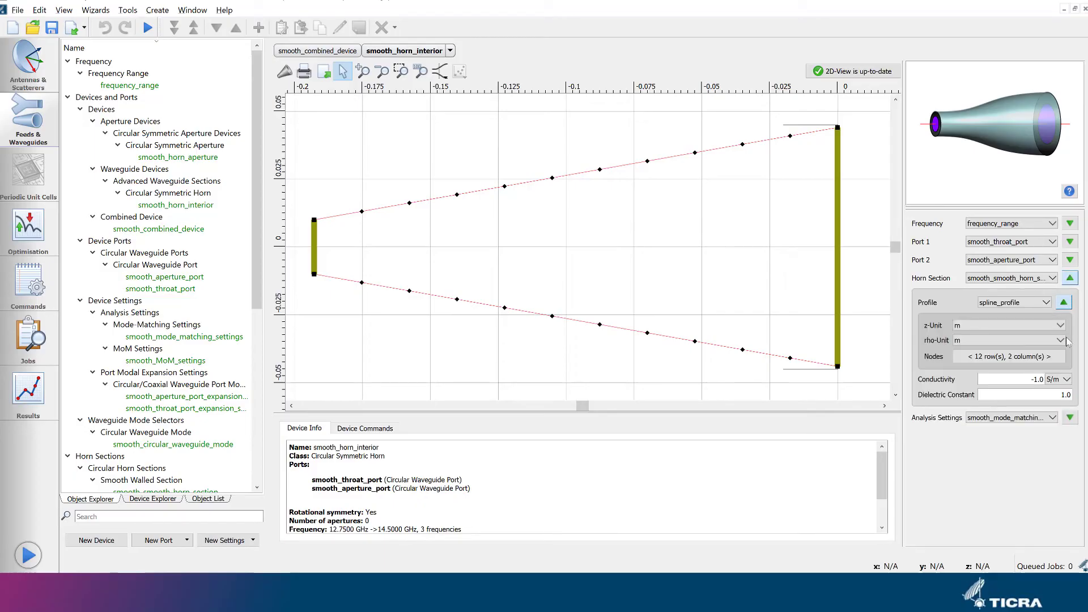
{"action": "left_click", "coordinate": [1045, 361]}
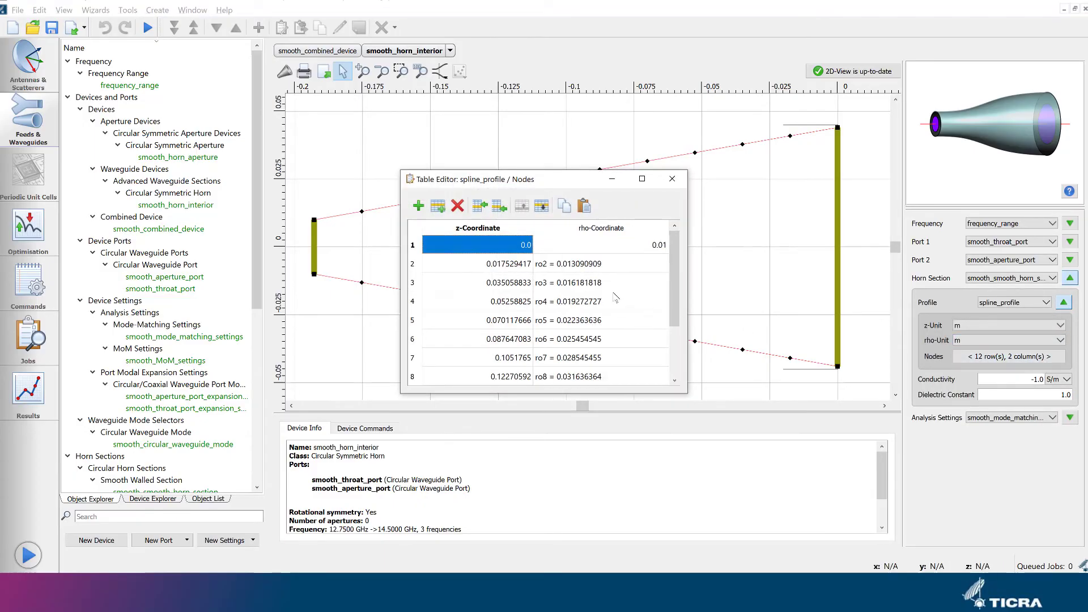
{"action": "scroll", "coordinate": [612, 296], "scroll_direction": "down", "scroll_amount": 2}
{"action": "scroll", "coordinate": [611, 296], "scroll_direction": "up", "scroll_amount": 2}
{"action": "left_click", "coordinate": [672, 178]}
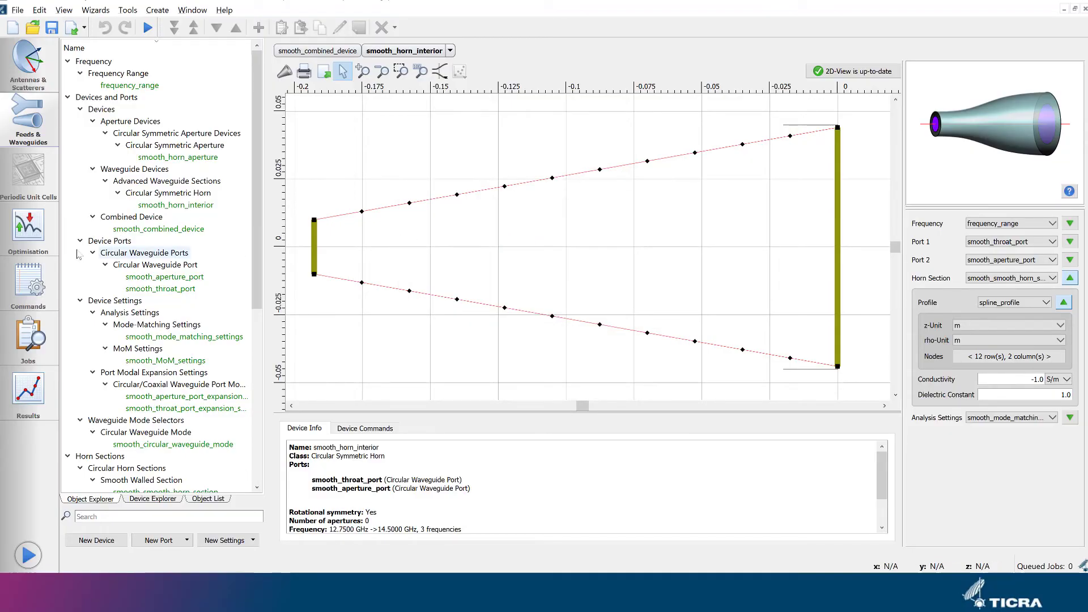
Check that the spline radius variables ro2 to ro11 are among the variables used in the optimisation
{"action": "left_click", "coordinate": [28, 232]}
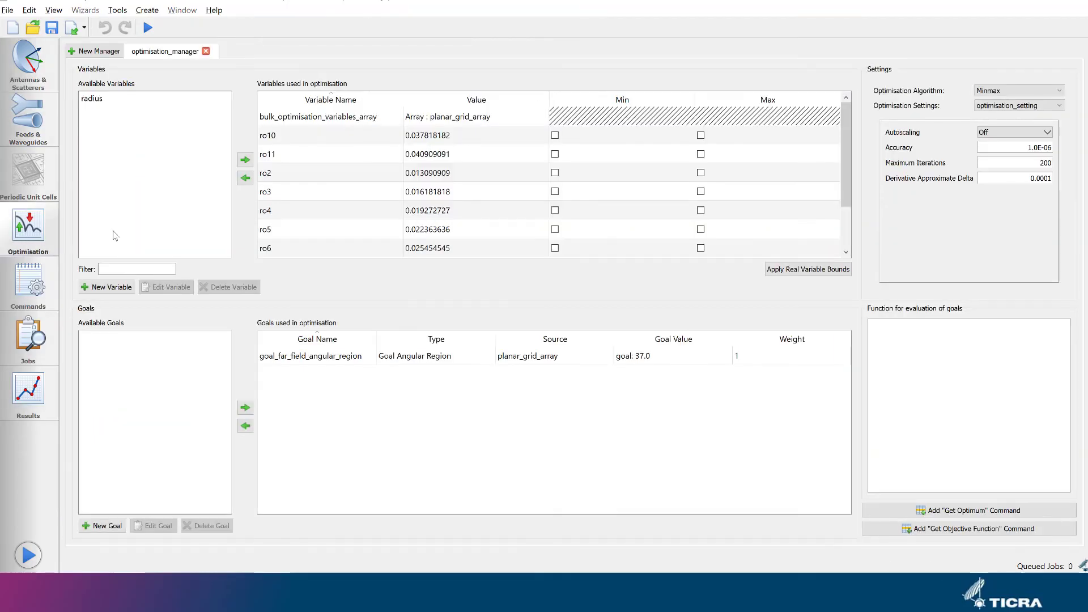
{"action": "left_click", "coordinate": [275, 137]}
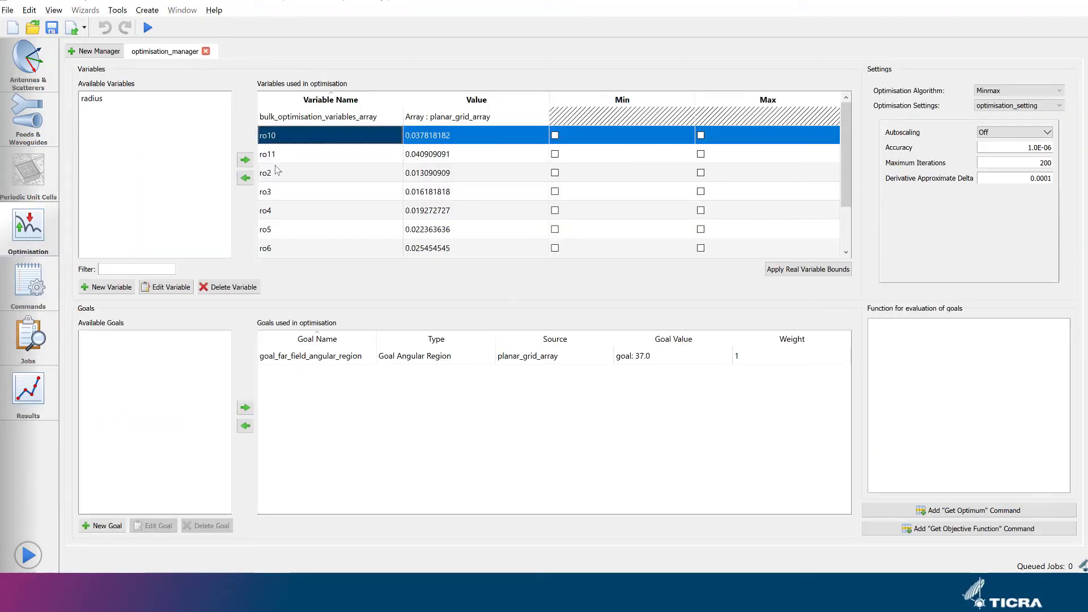
{"action": "left_click", "coordinate": [275, 171]}
{"action": "left_click", "coordinate": [274, 210]}
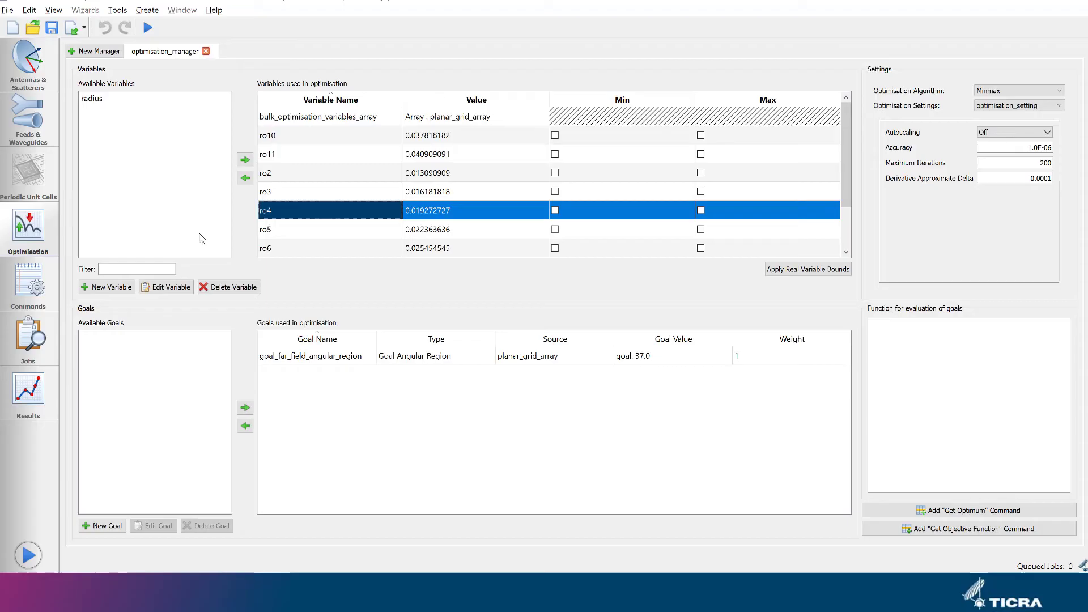
Submit the MAIN Function commands as a job with the comment "Optimise profila and excitations"
{"action": "left_click", "coordinate": [26, 304]}
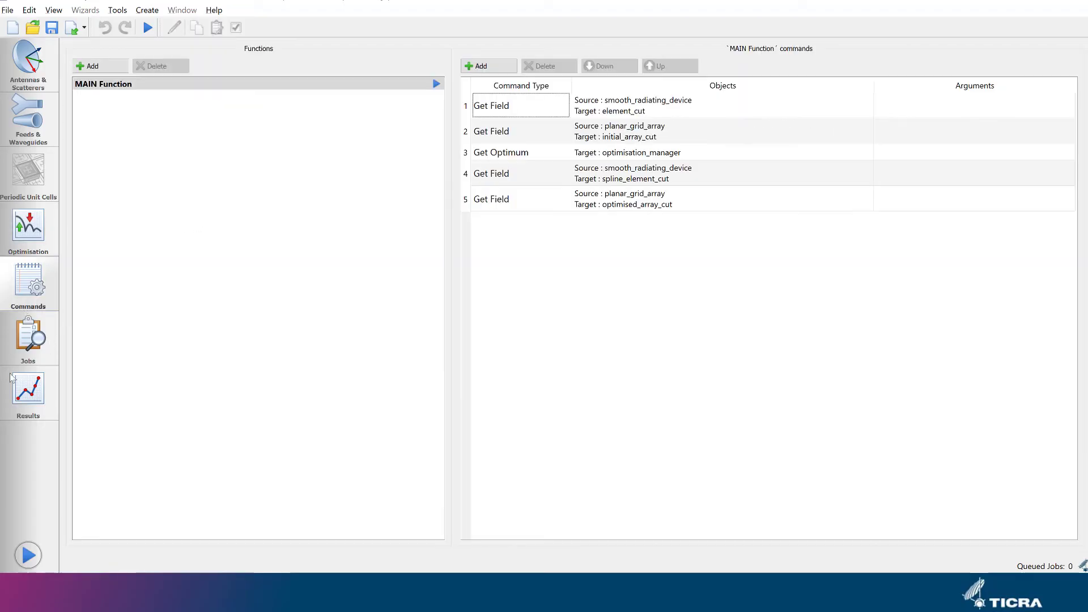
{"action": "left_click", "coordinate": [28, 555]}
{"action": "left_click", "coordinate": [503, 250]}
{"action": "type", "text": "Optimise profila and excitations"}
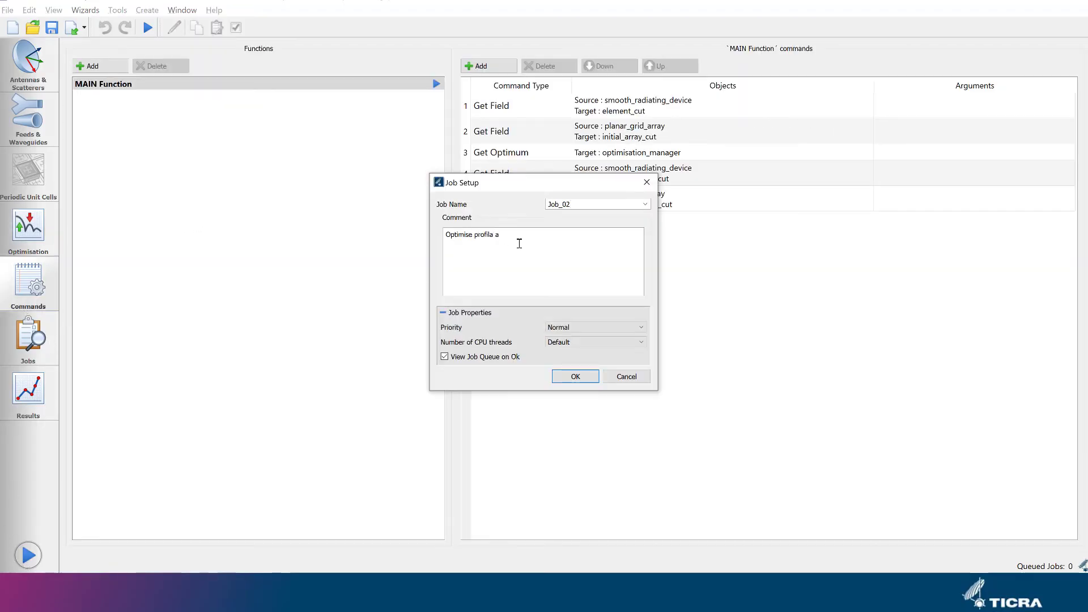
{"action": "left_click", "coordinate": [575, 377]}
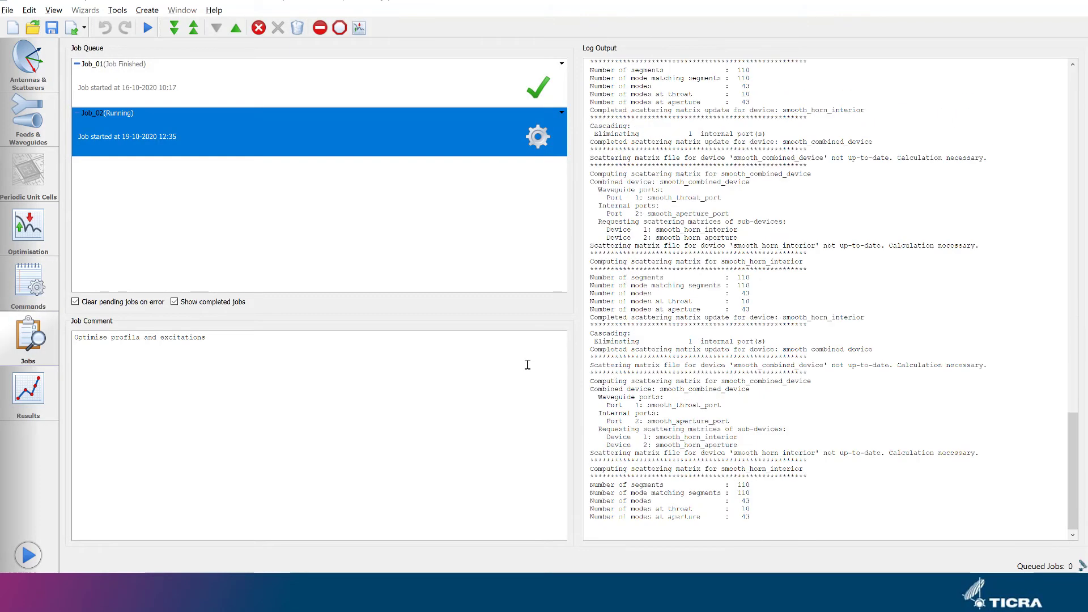
Load the final optimisation variable values from the Job_02 results into the model
{"action": "left_click", "coordinate": [51, 397]}
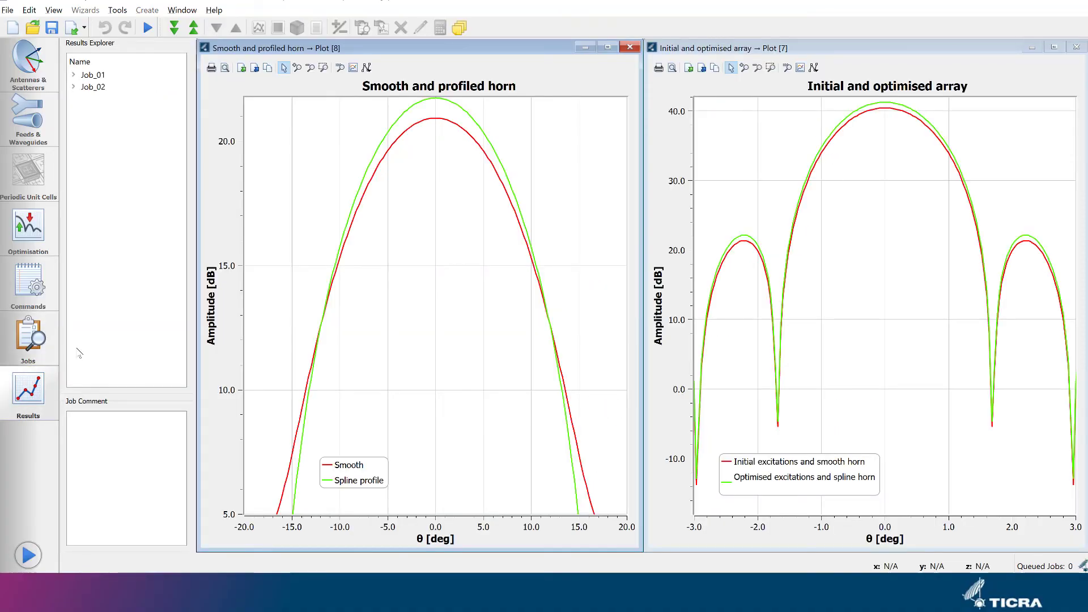
{"action": "left_click", "coordinate": [73, 88]}
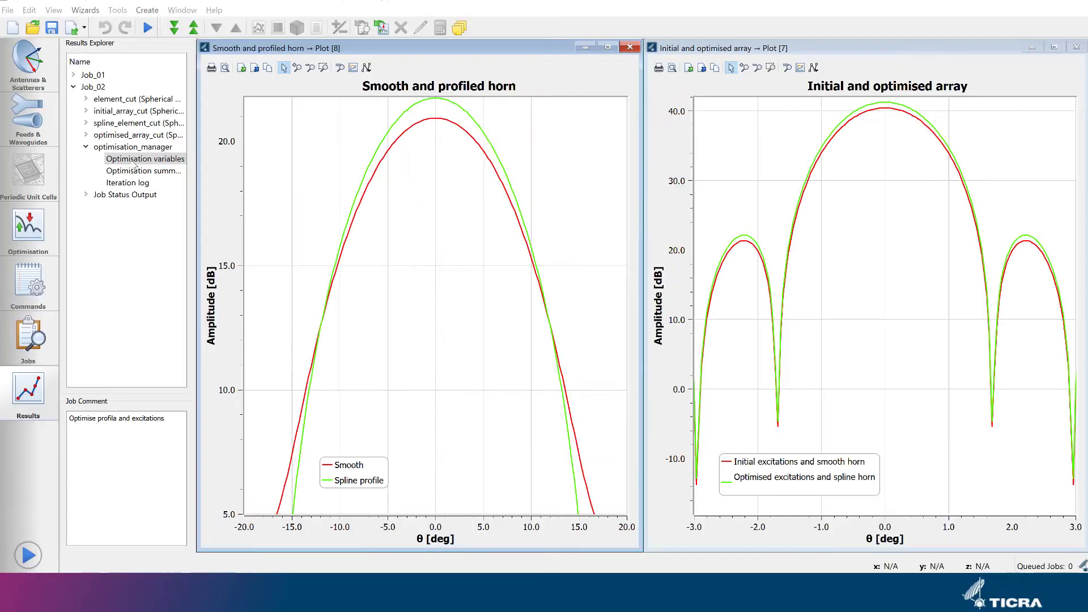
{"action": "double_click", "coordinate": [133, 161]}
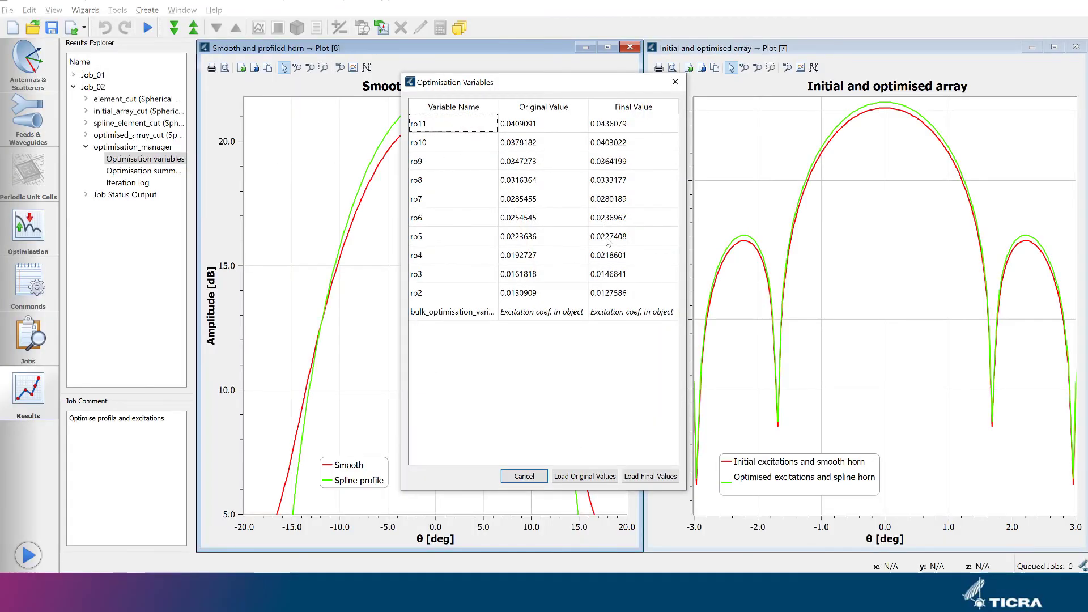
{"action": "left_click", "coordinate": [644, 477]}
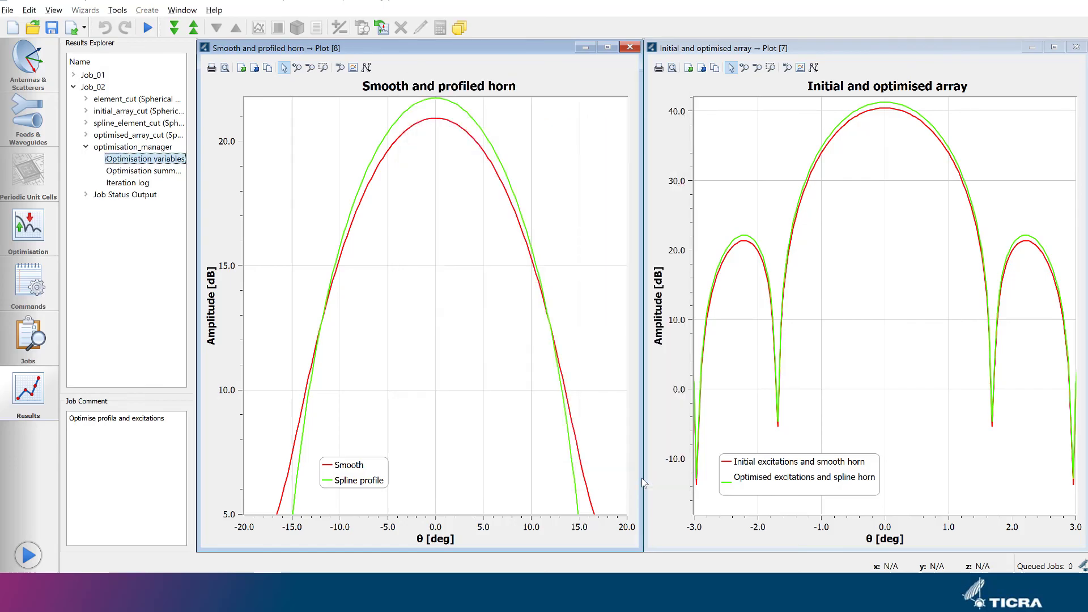
Inspect the profile of smooth_horn_interior and orbit the planar horn array to view it from above
{"action": "left_click", "coordinate": [4, 115]}
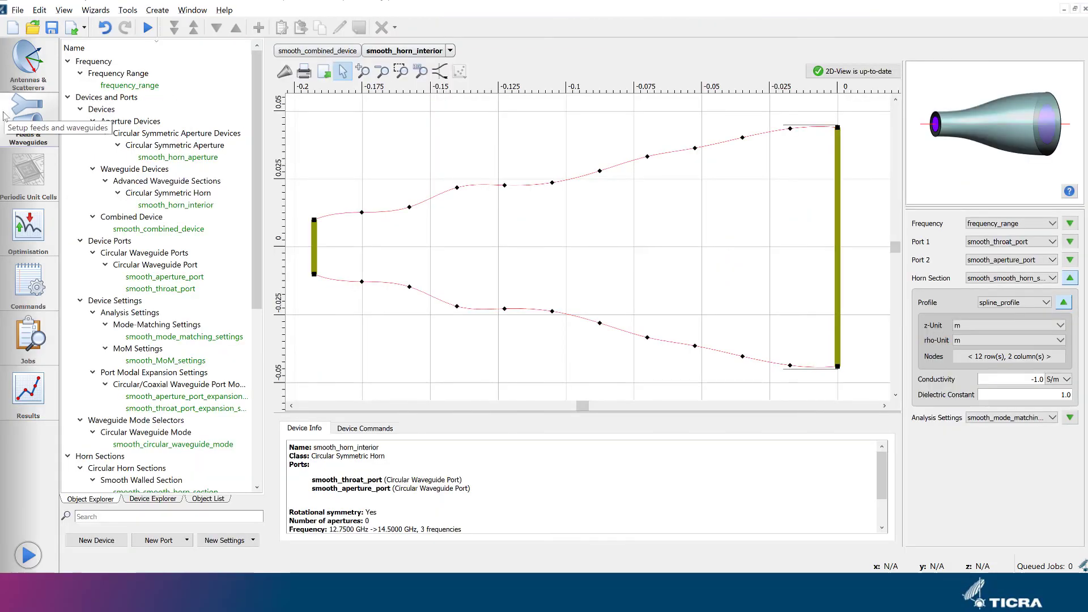
{"action": "left_click", "coordinate": [29, 63]}
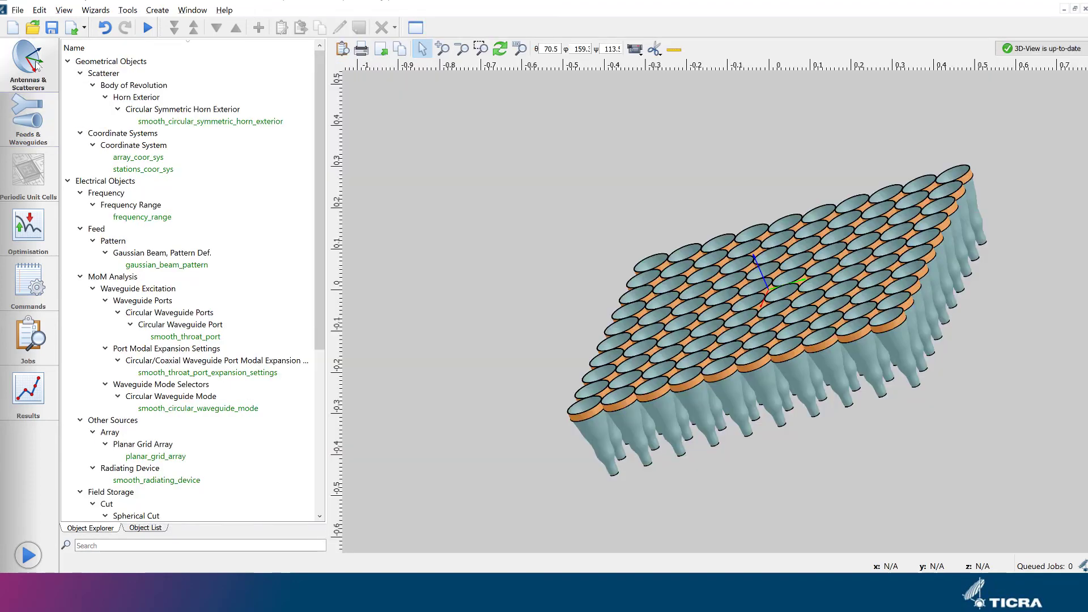
{"action": "left_click_drag", "start_coordinate": [509, 345], "coordinate": [606, 397]}
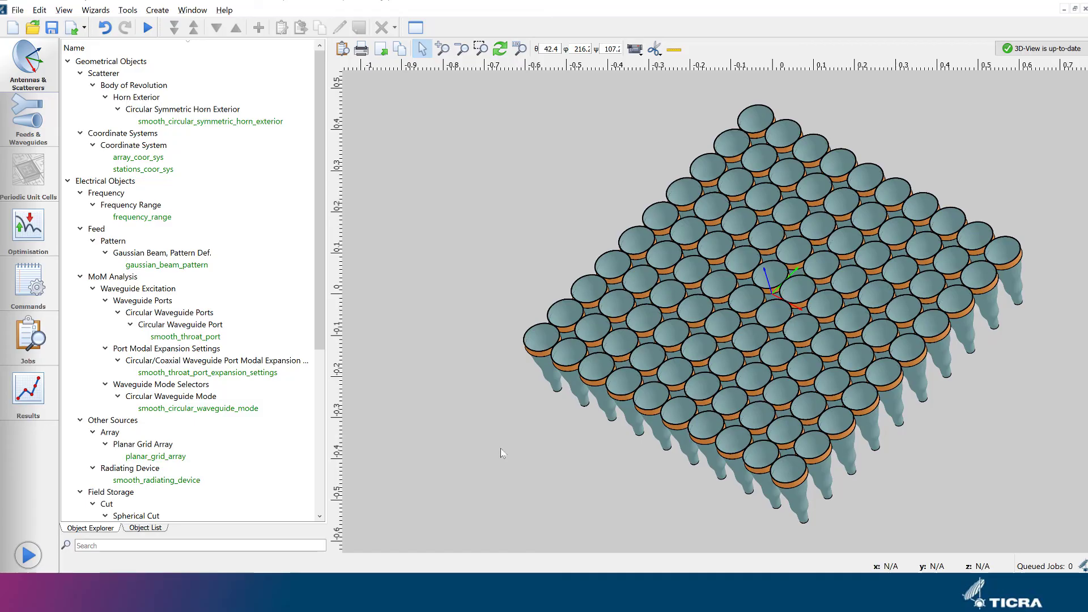